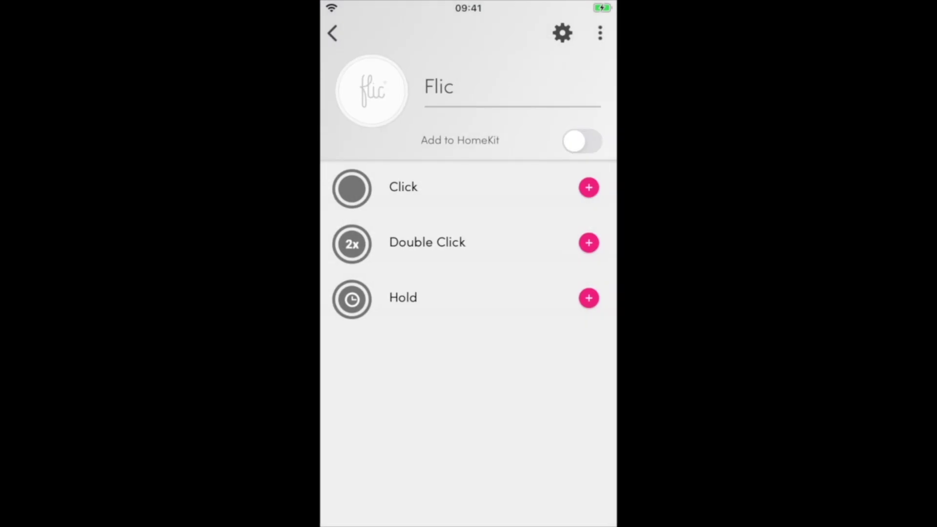
pyautogui.scroll(-5, 469, 307)
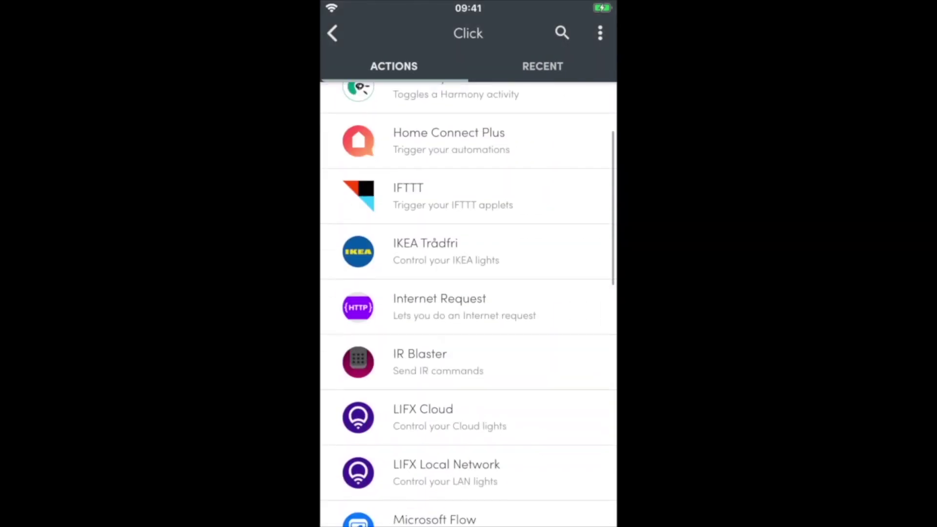
pyautogui.scroll(-5, 468, 308)
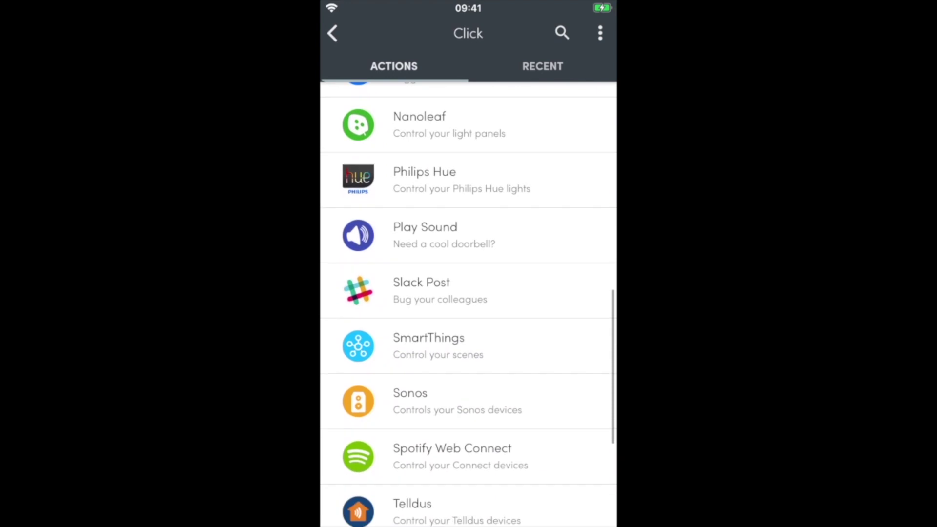
# Choose SmartThings as the action for the button's Click trigger.
pyautogui.click(428, 346)
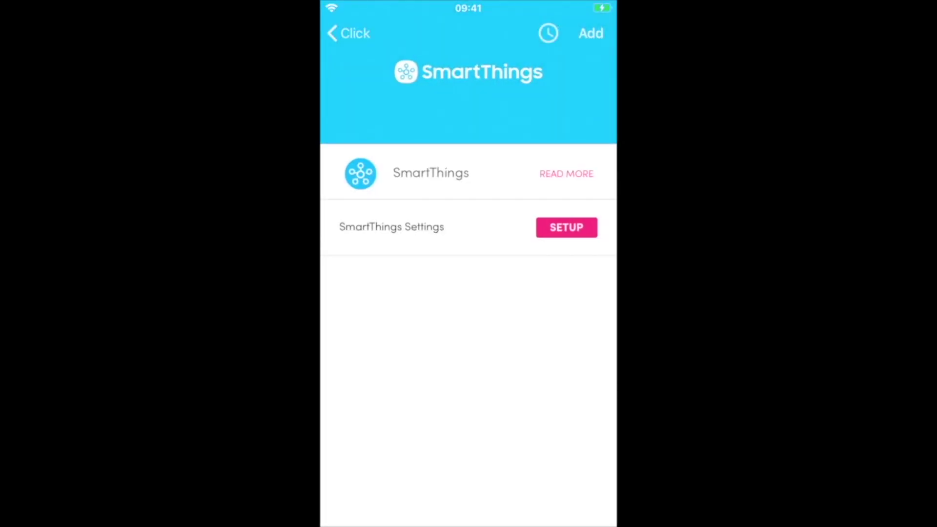
# Start the SmartThings setup and login, accepting the one-hub login notice.
pyautogui.click(566, 227)
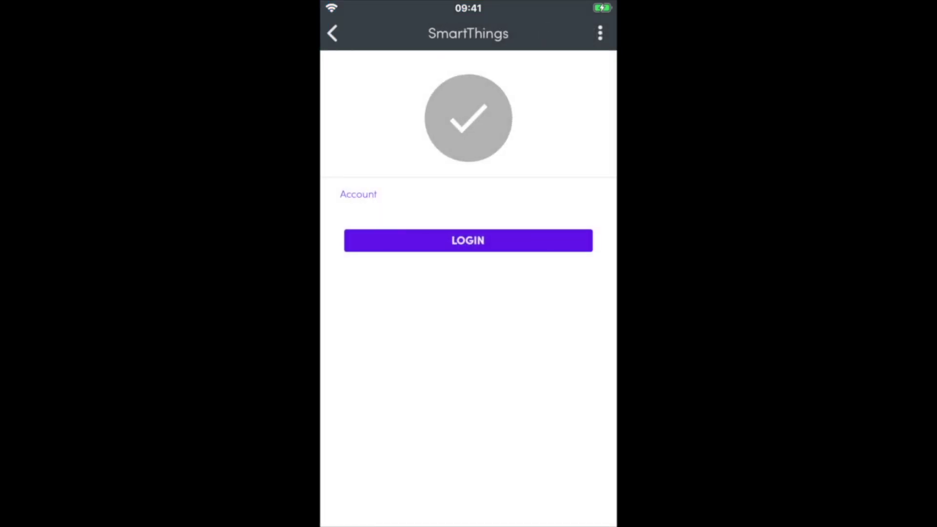
pyautogui.click(468, 240)
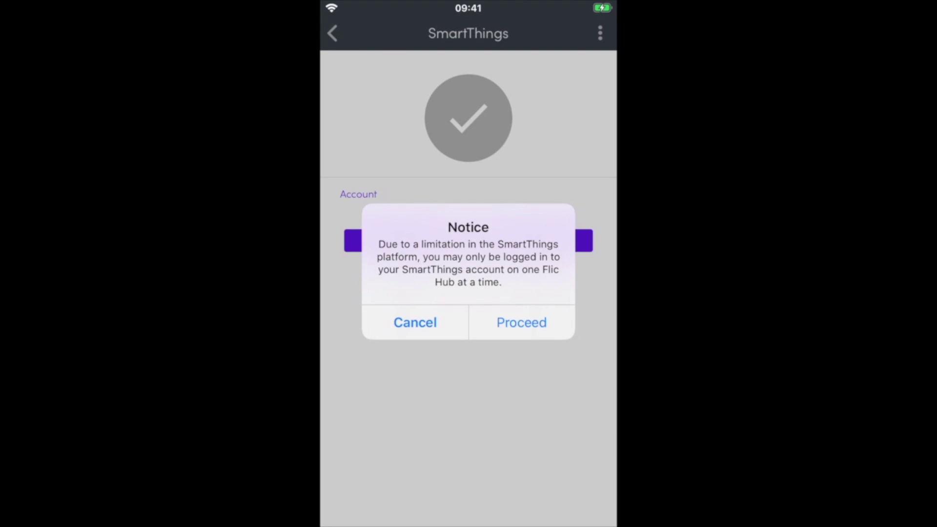
pyautogui.click(521, 322)
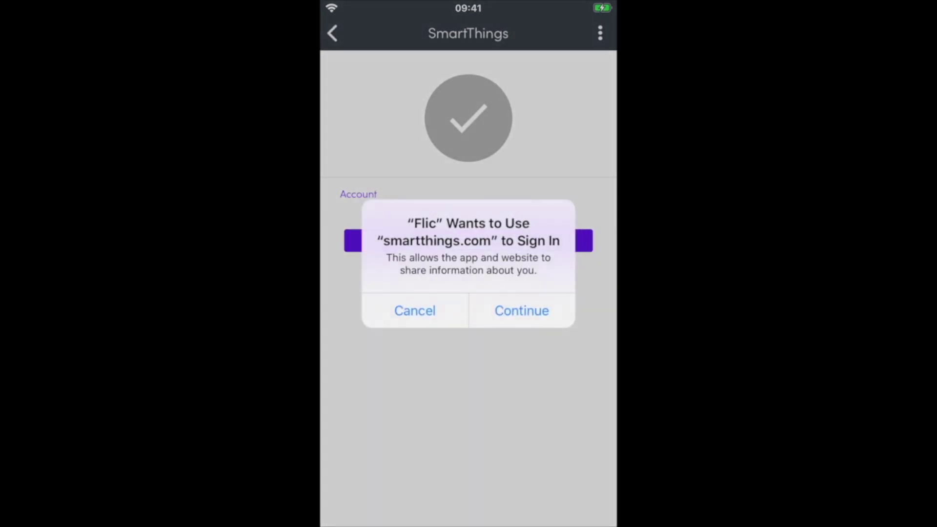
# Authorize Flic with a Samsung account and save Lightstrips Hue Off as the Click action.
pyautogui.click(521, 310)
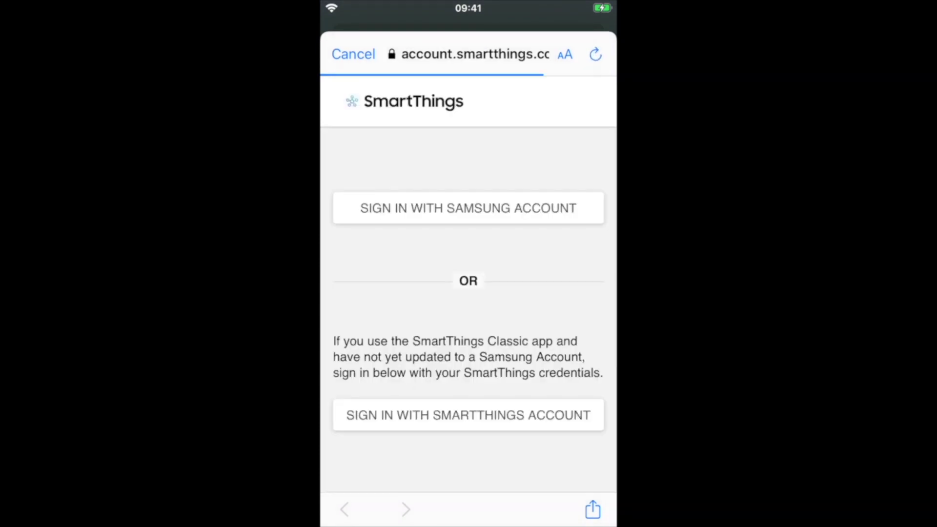
pyautogui.click(468, 208)
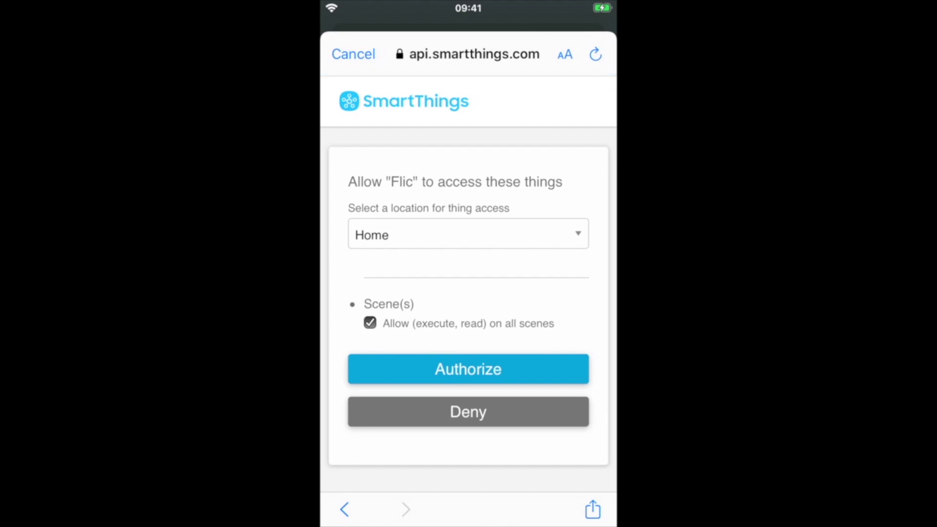
pyautogui.click(467, 368)
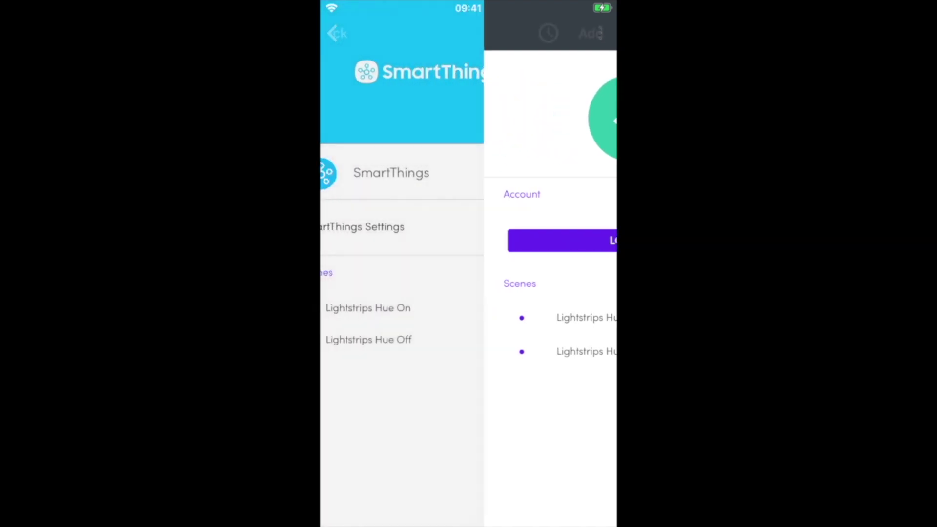
pyautogui.click(352, 339)
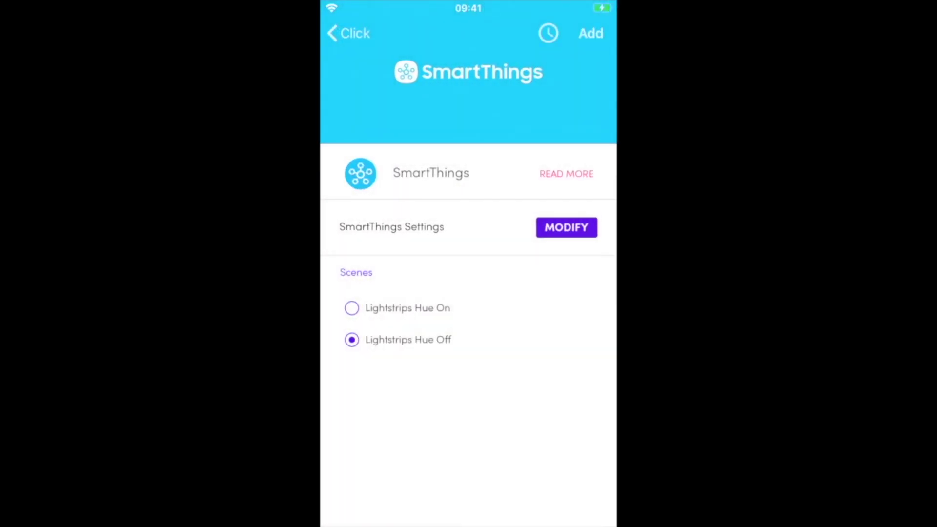
pyautogui.click(591, 33)
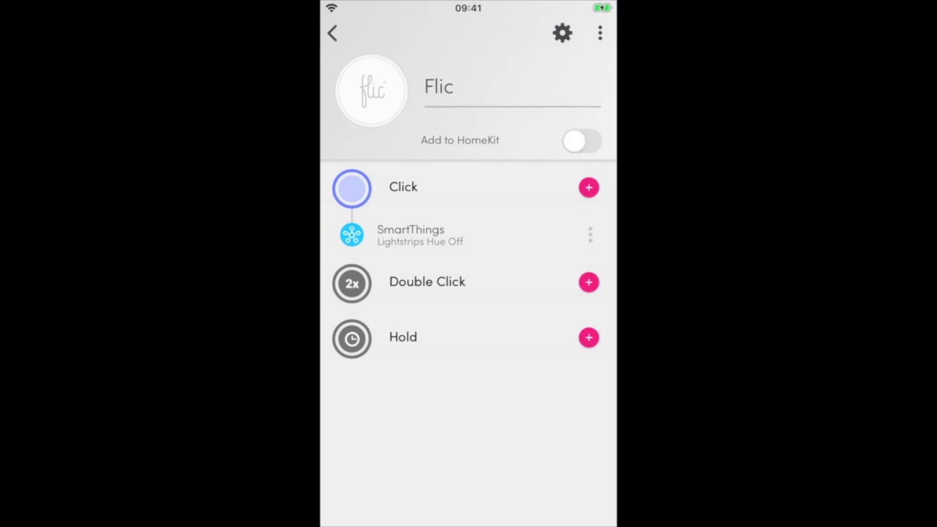
# Add a SmartThings action running Lightstrips Hue On to the Hold trigger.
pyautogui.click(588, 337)
pyautogui.scroll(-10, 468, 293)
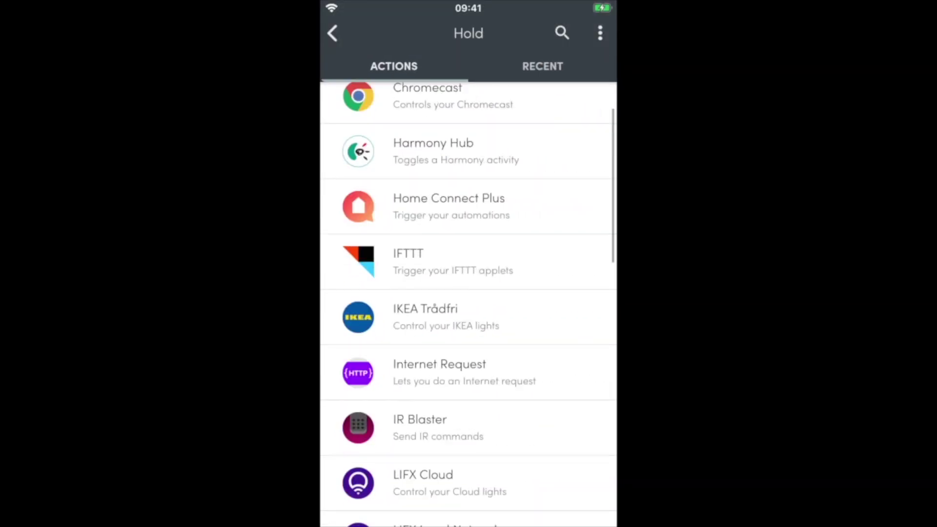
pyautogui.click(428, 342)
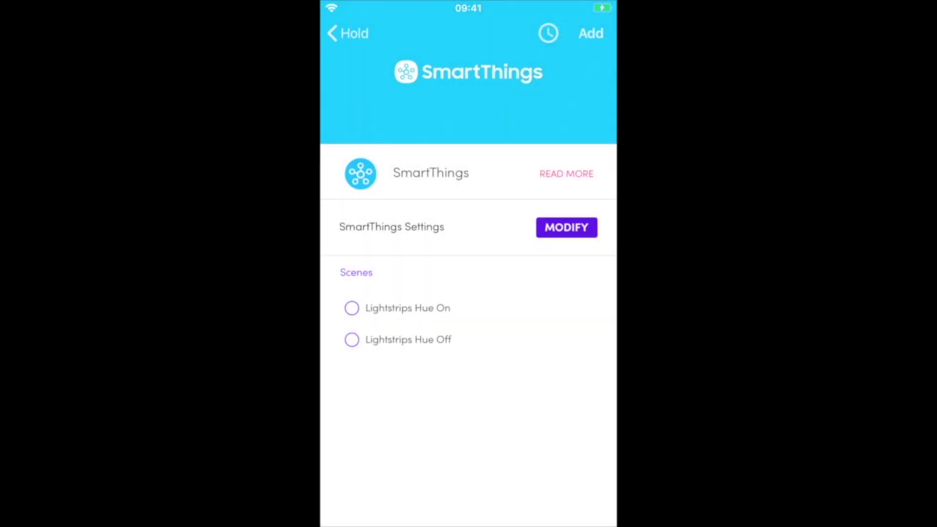
pyautogui.click(352, 308)
pyautogui.click(590, 33)
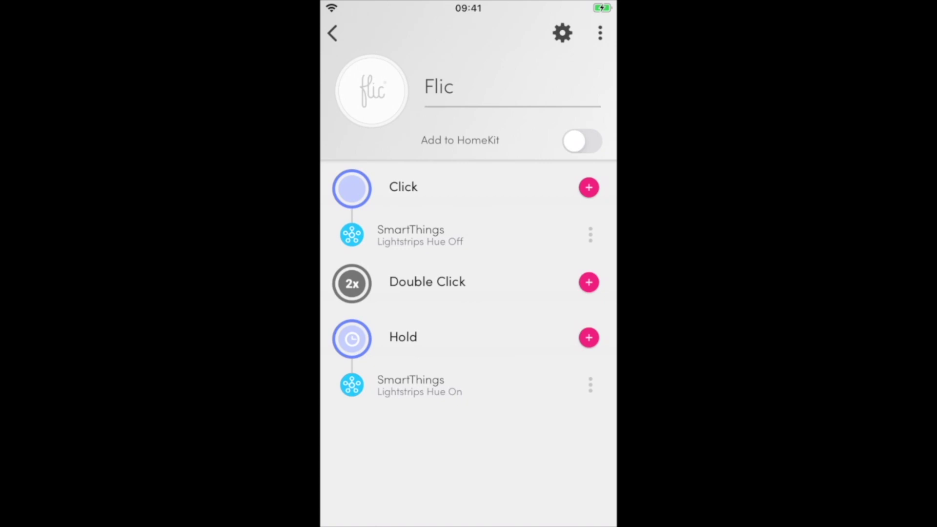
pyautogui.click(589, 385)
pyautogui.click(468, 400)
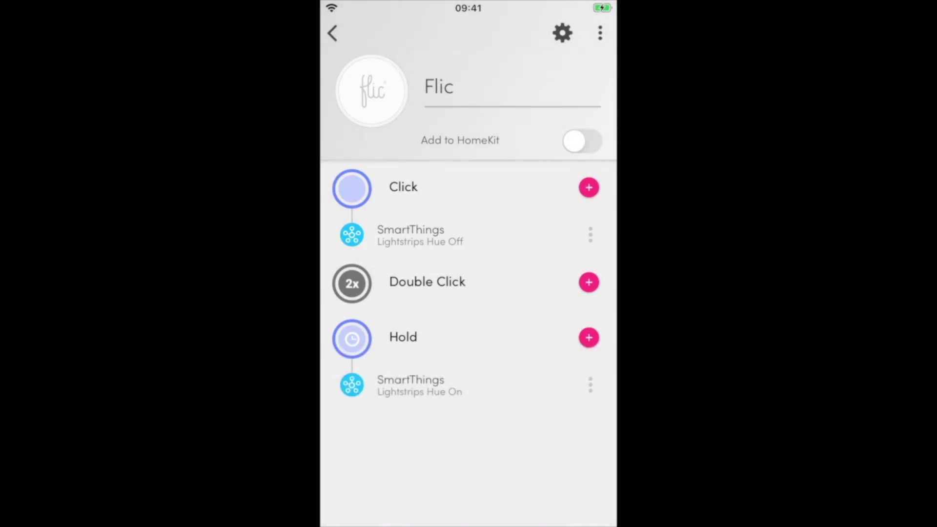